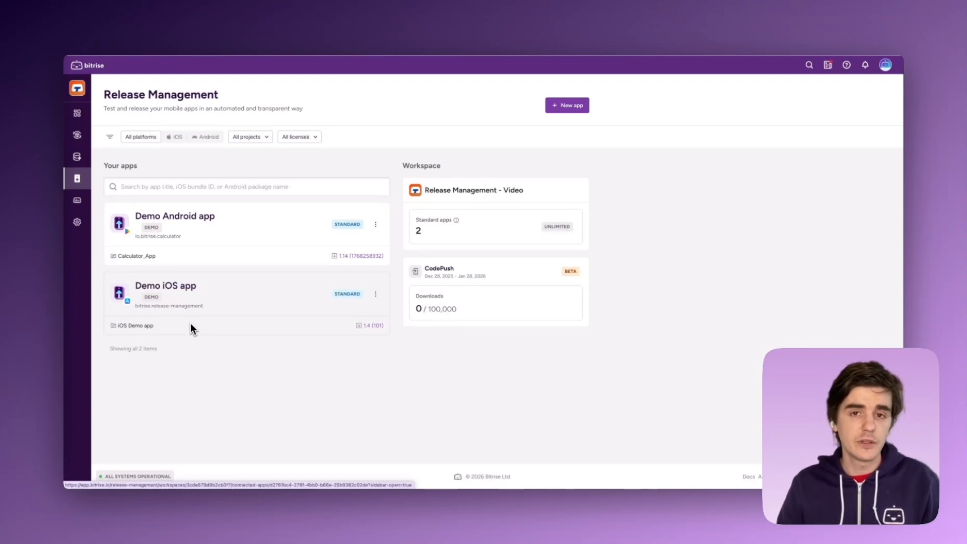
# Start a new app version for the Demo iOS app and set its version number to 1.5.
pyautogui.click(232, 307)
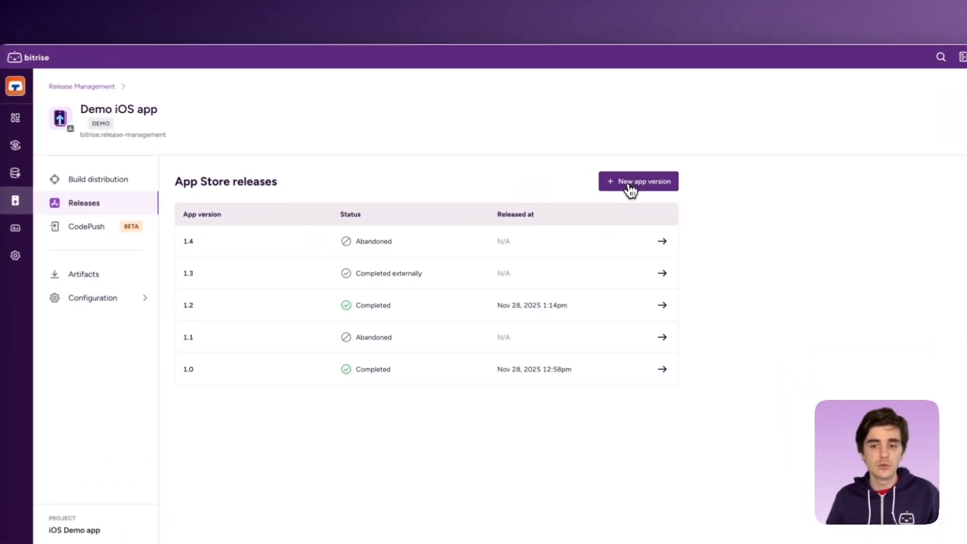
pyautogui.click(563, 170)
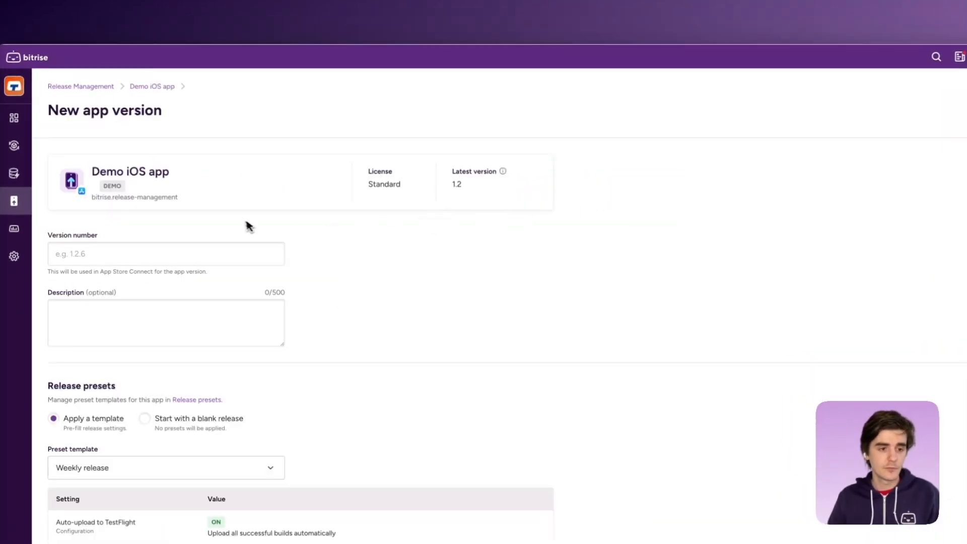
pyautogui.click(192, 230)
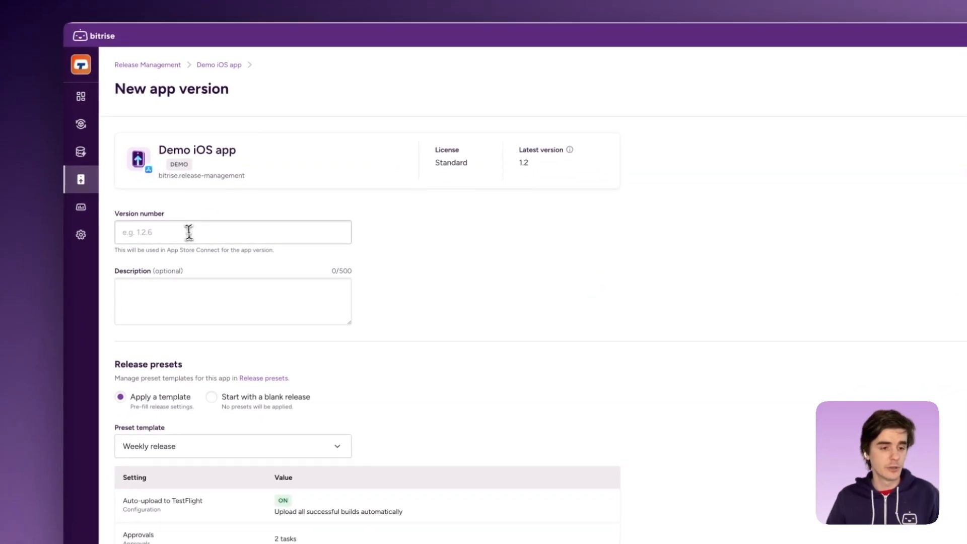
pyautogui.write('1.5')
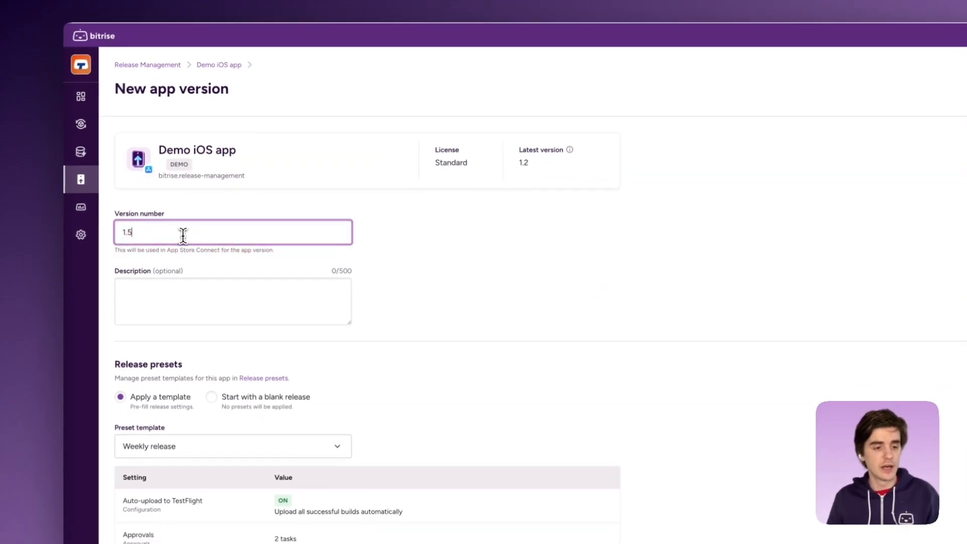
pyautogui.click(402, 268)
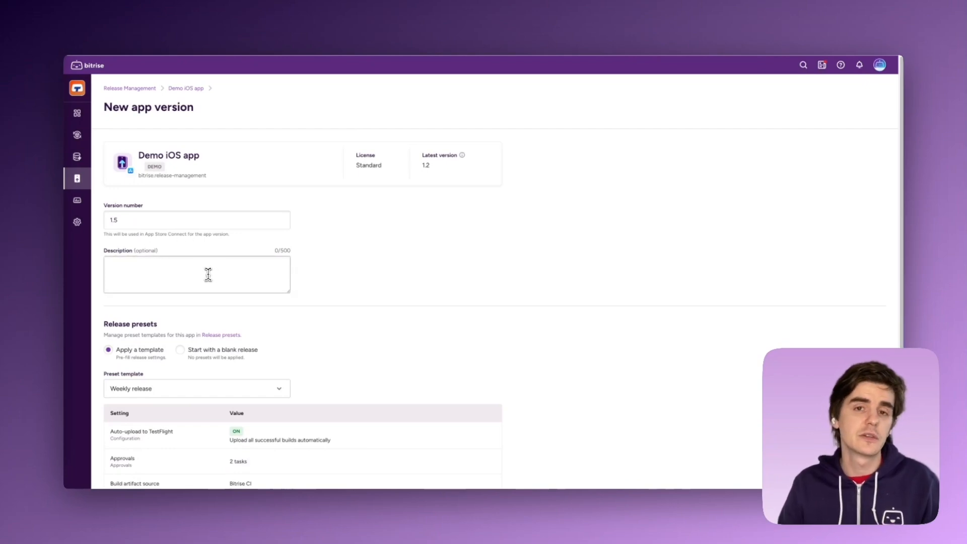
# Enter "We fixed the big bug." as the description of the new version.
pyautogui.click(173, 280)
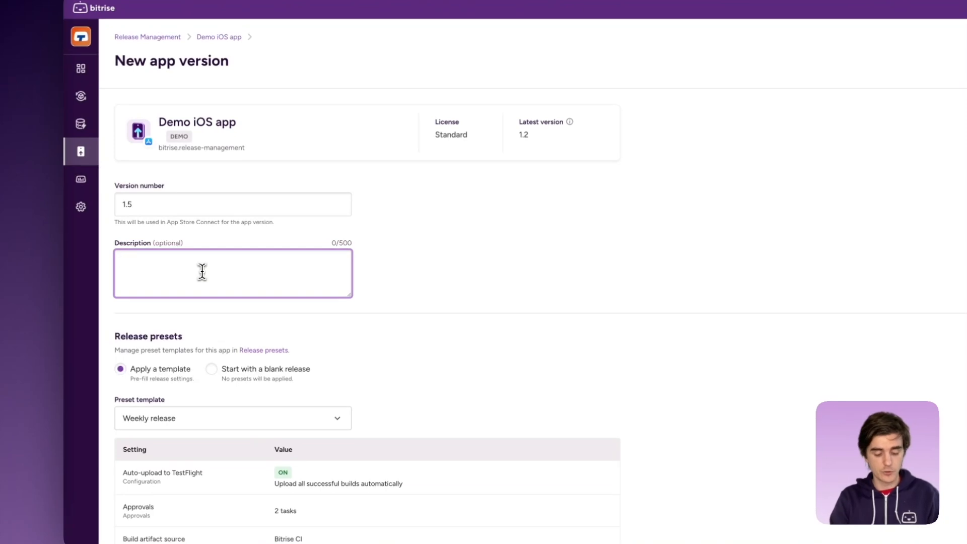
pyautogui.write('We fixed the big bug.')
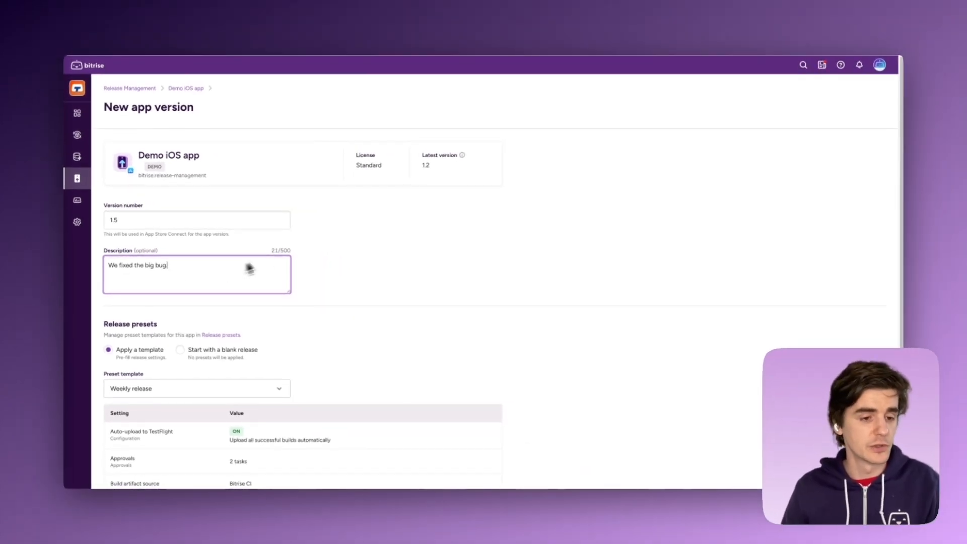
pyautogui.click(351, 273)
# Choose to start with a blank release instead of a preset template and add the app version.
pyautogui.scroll(-3, 153, 330)
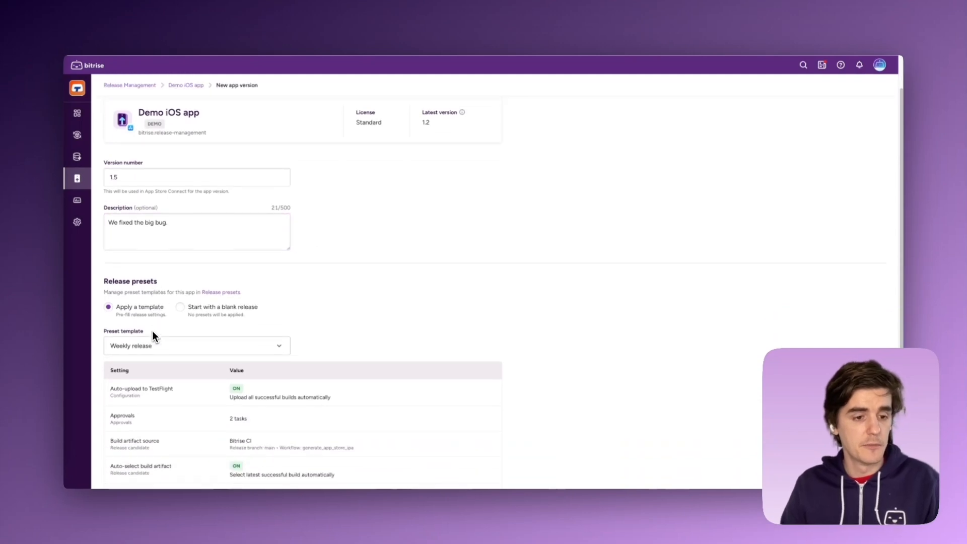
pyautogui.scroll(-1, 125, 270)
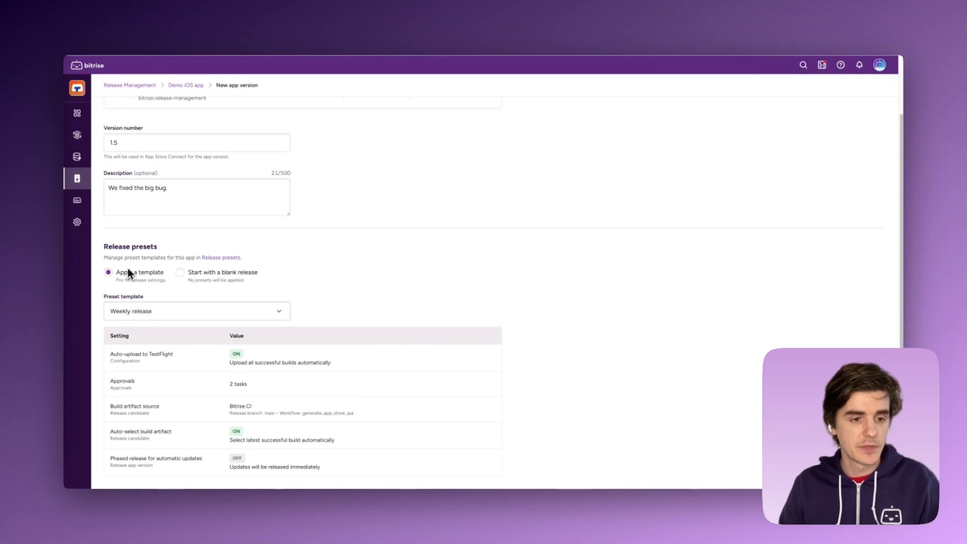
pyautogui.scroll(-1, 127, 269)
pyautogui.scroll(-3, 137, 256)
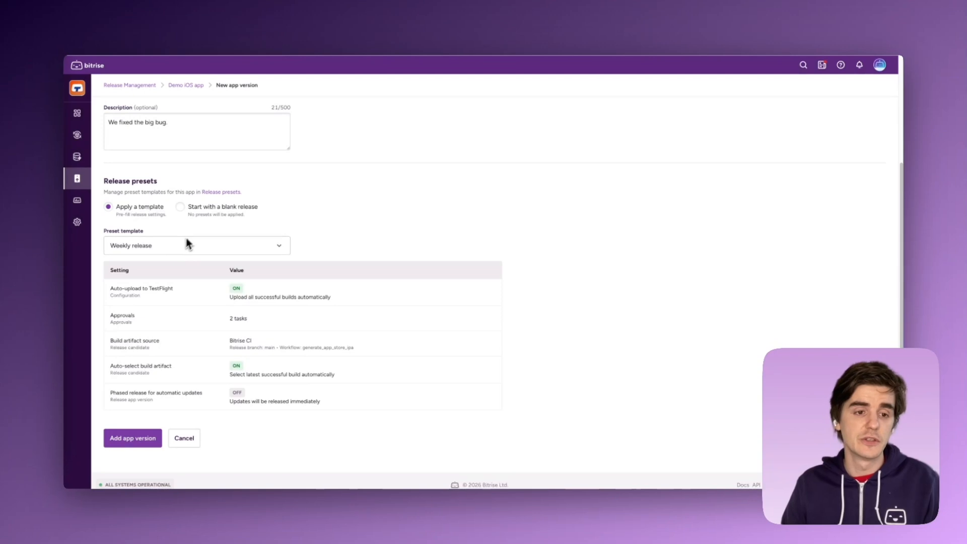
pyautogui.click(195, 211)
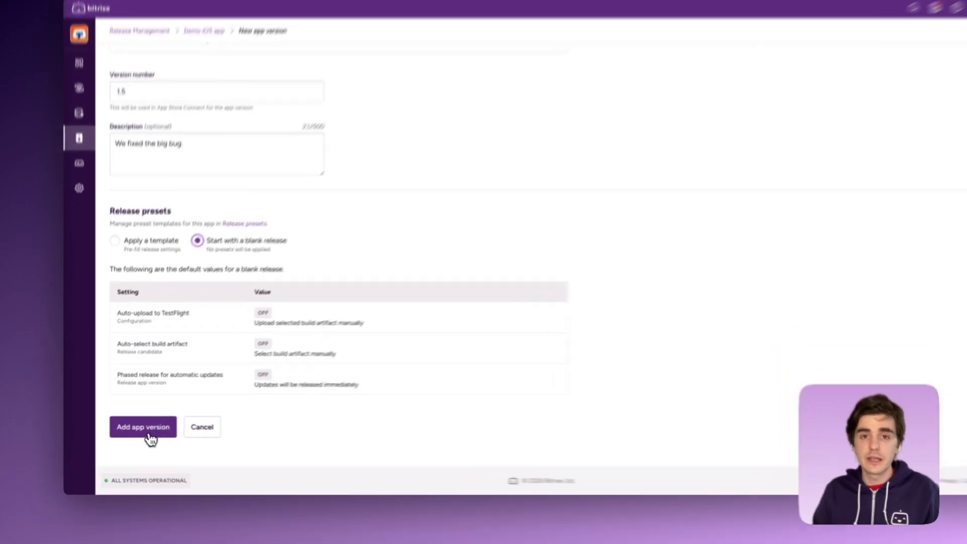
pyautogui.click(139, 439)
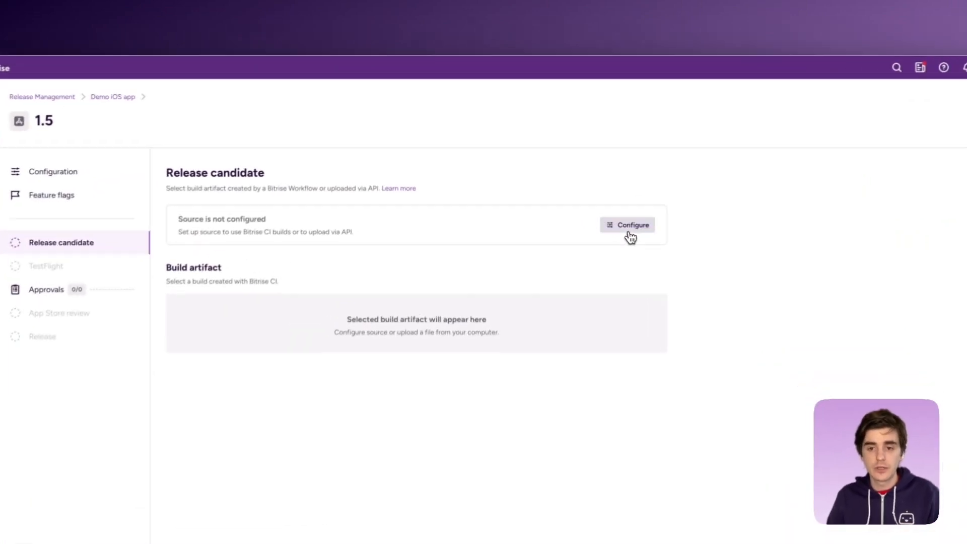
# Open the release candidate's build artifact source settings and review the instructions for uploading via API.
pyautogui.click(631, 236)
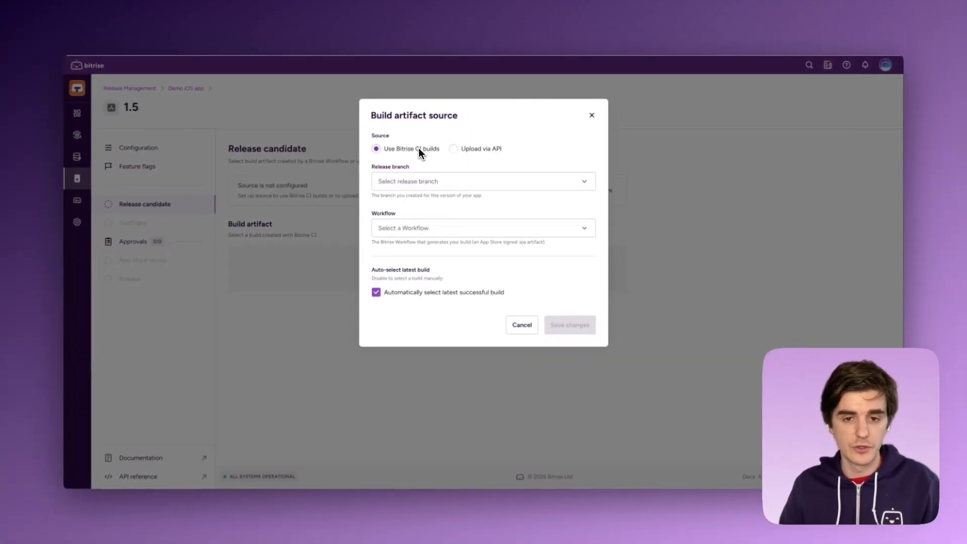
pyautogui.click(453, 149)
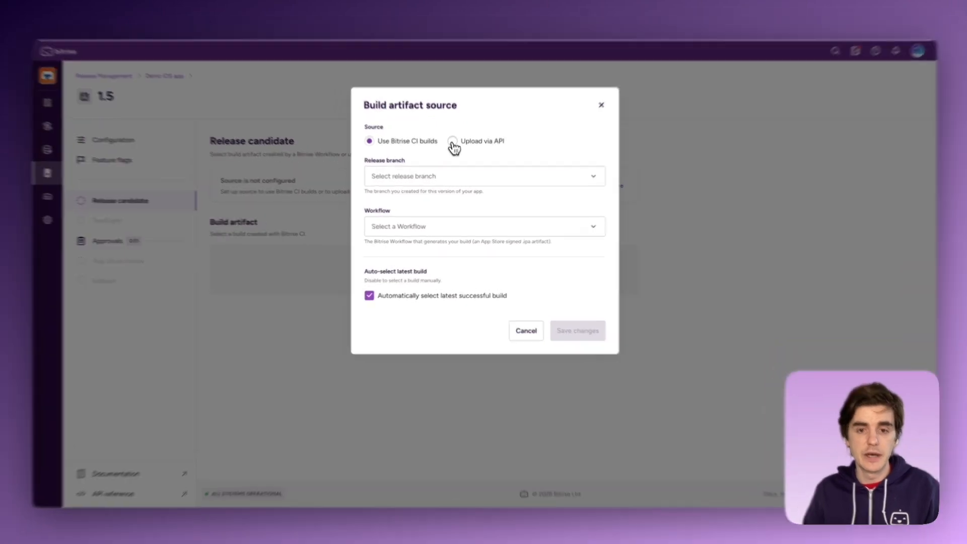
pyautogui.scroll(-1, 433, 141)
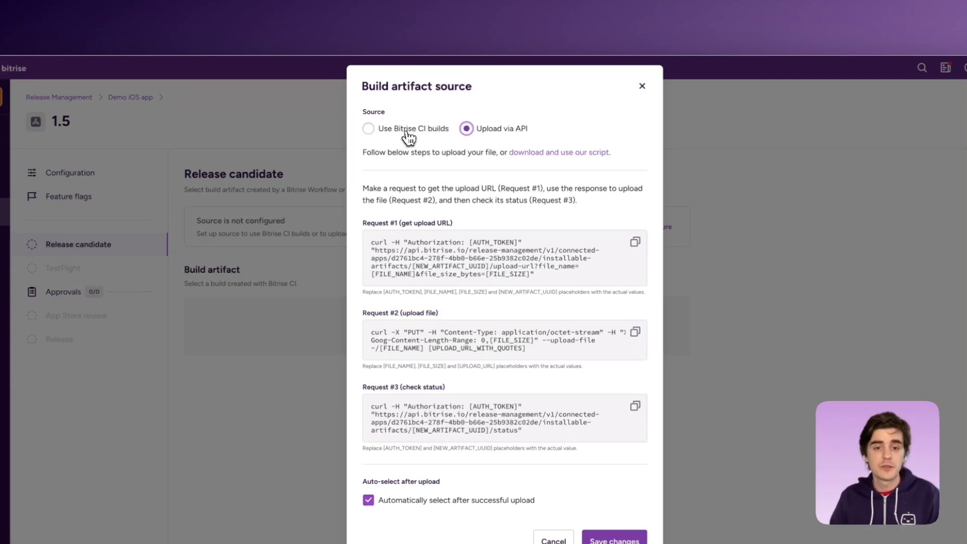
# Set the artifact source to Bitrise CI builds with release branch main and workflow generate_app_store_ipa, and save the changes.
pyautogui.click(408, 134)
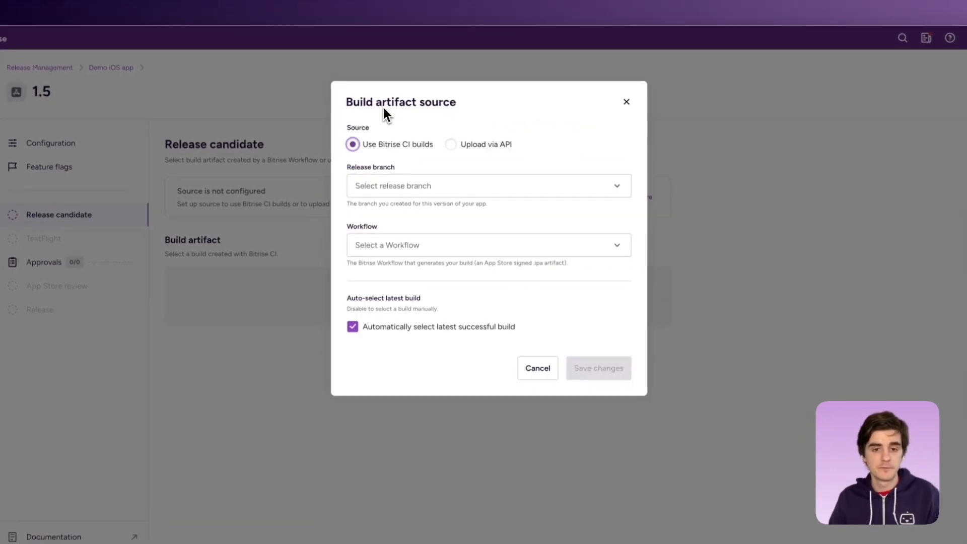
pyautogui.click(497, 185)
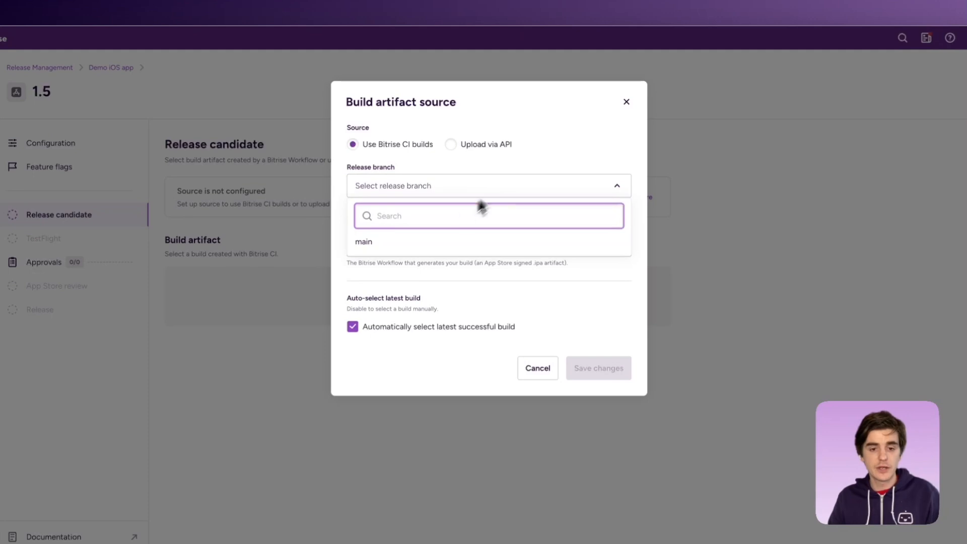
pyautogui.click(420, 243)
pyautogui.click(431, 251)
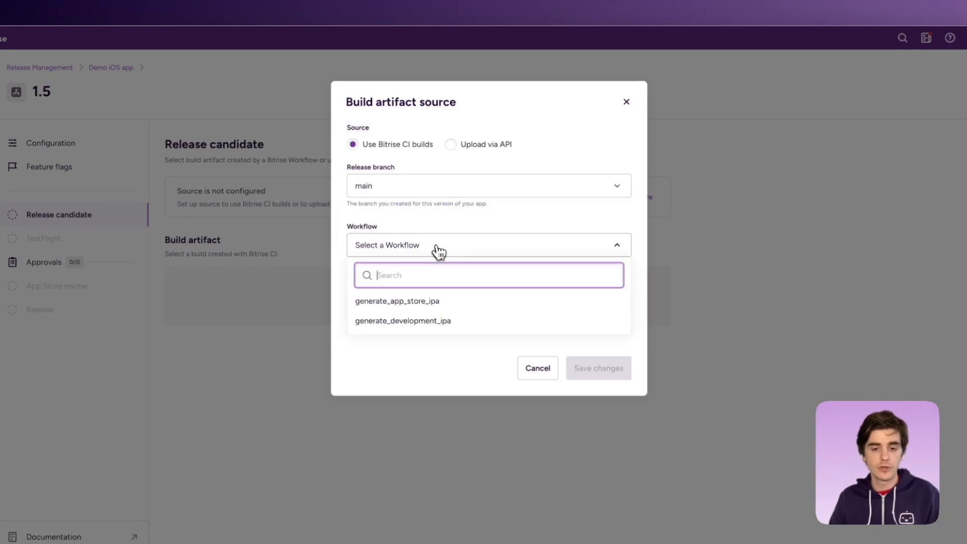
pyautogui.click(424, 302)
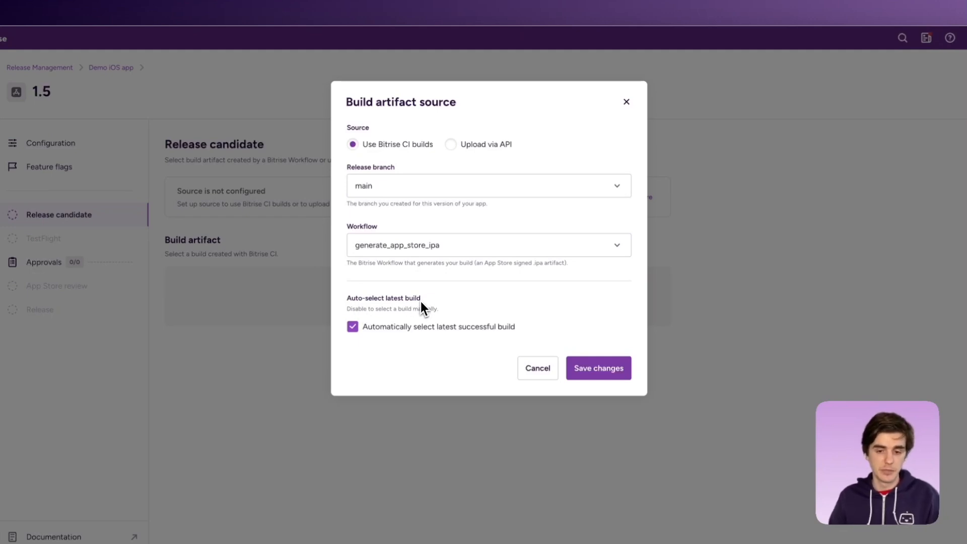
pyautogui.click(596, 371)
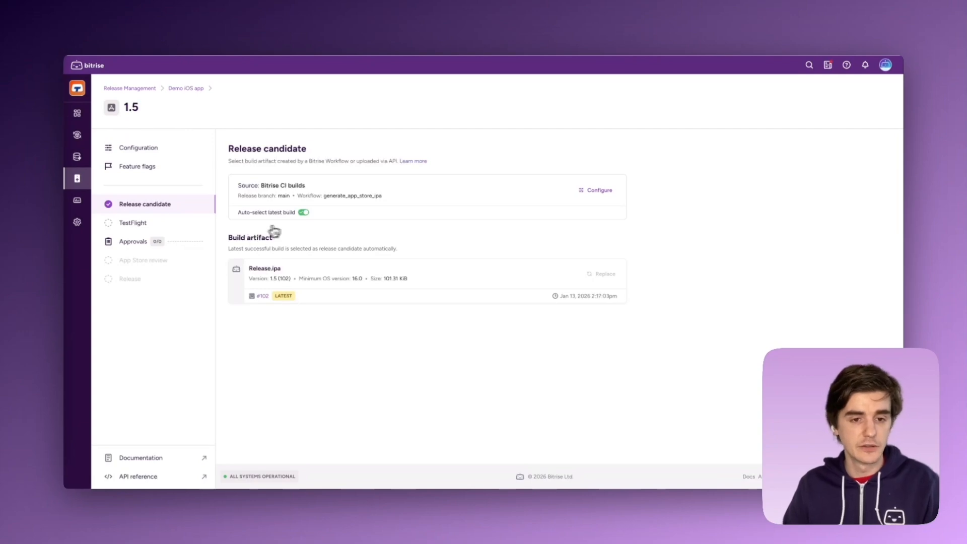
# Turn off auto-select latest build to browse the replacement build artifacts without choosing one, and turn auto-select back on.
pyautogui.click(304, 212)
pyautogui.click(605, 275)
pyautogui.scroll(-5, 406, 226)
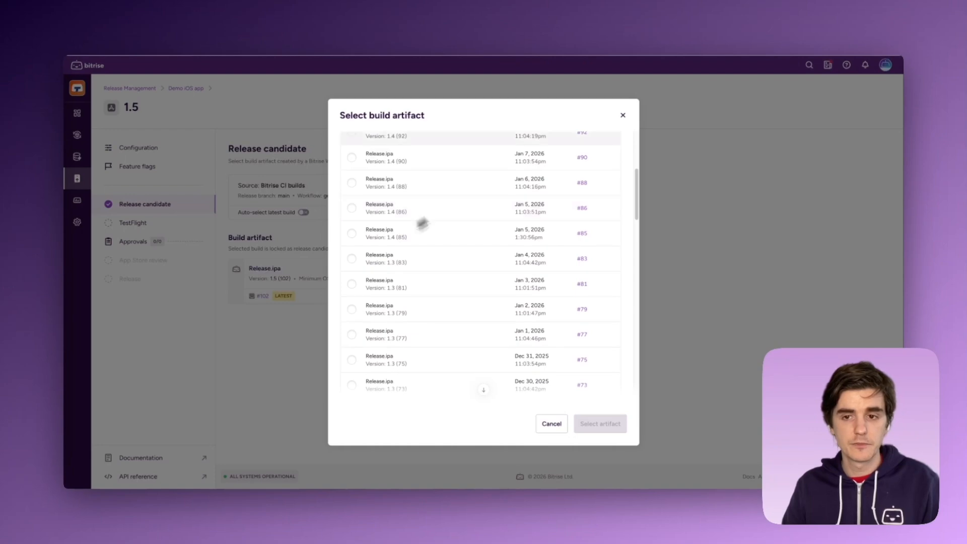
pyautogui.click(623, 116)
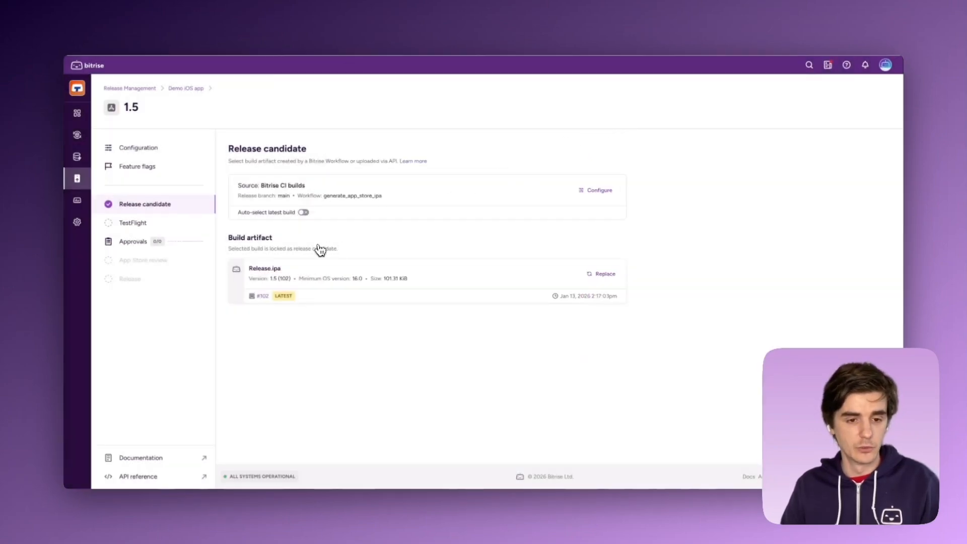
pyautogui.click(304, 212)
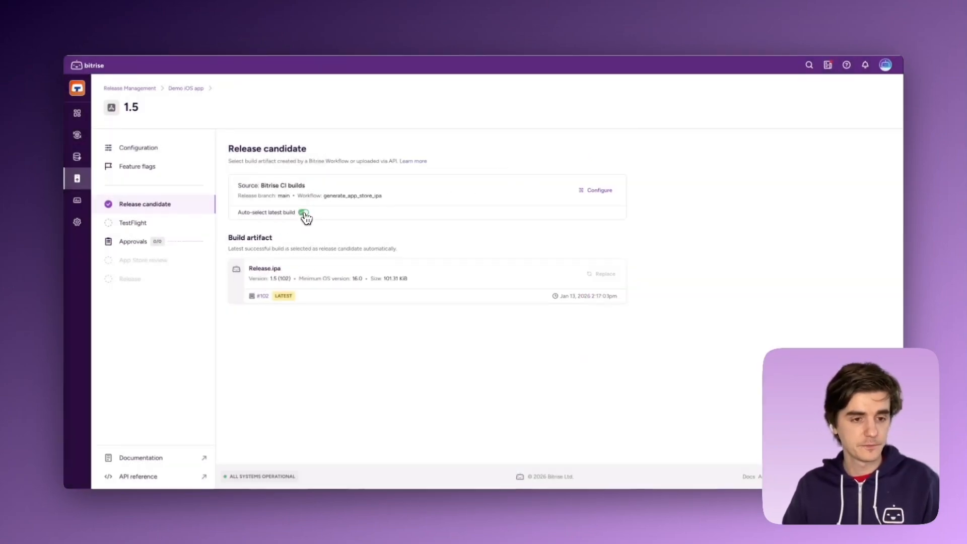
# Open the TestFlight stage and examine the beta build along with its internal and external testing groups.
pyautogui.click(180, 227)
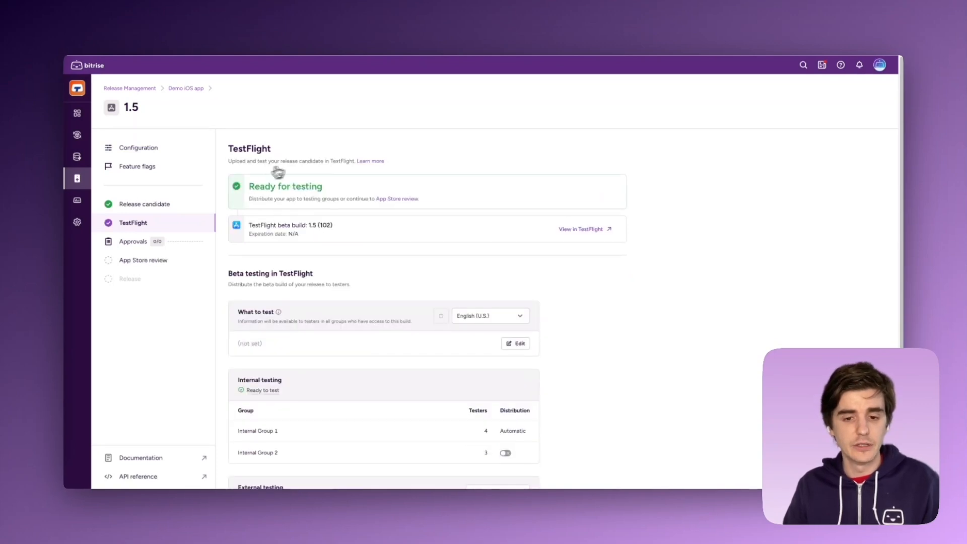
pyautogui.scroll(-3, 384, 241)
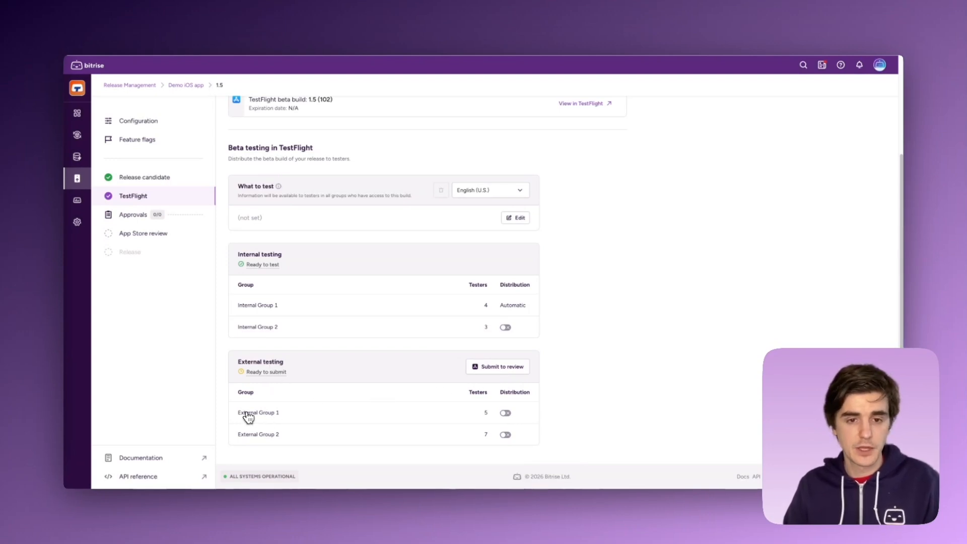
pyautogui.scroll(1, 255, 354)
pyautogui.scroll(5, 255, 354)
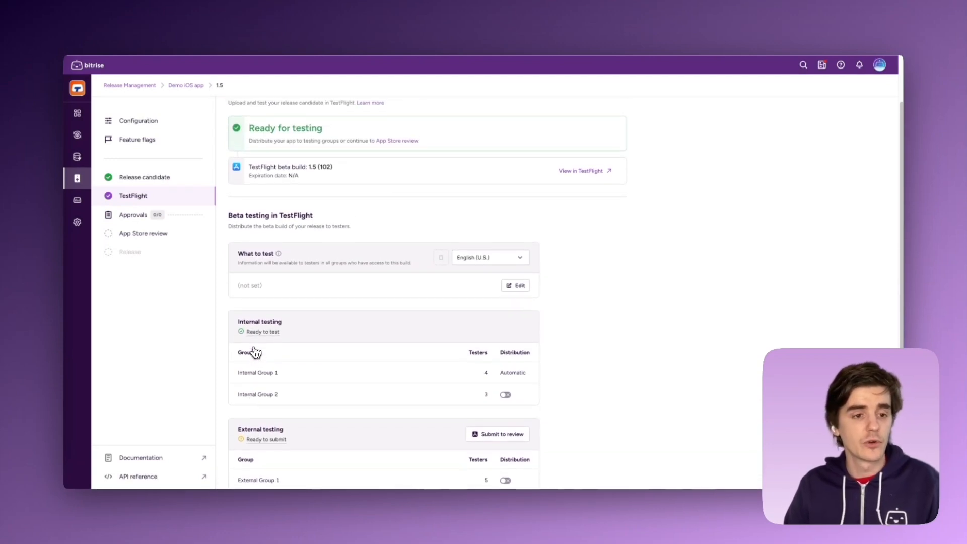
# Add an approval task titled "QA check" to the 1.5 release.
pyautogui.click(127, 220)
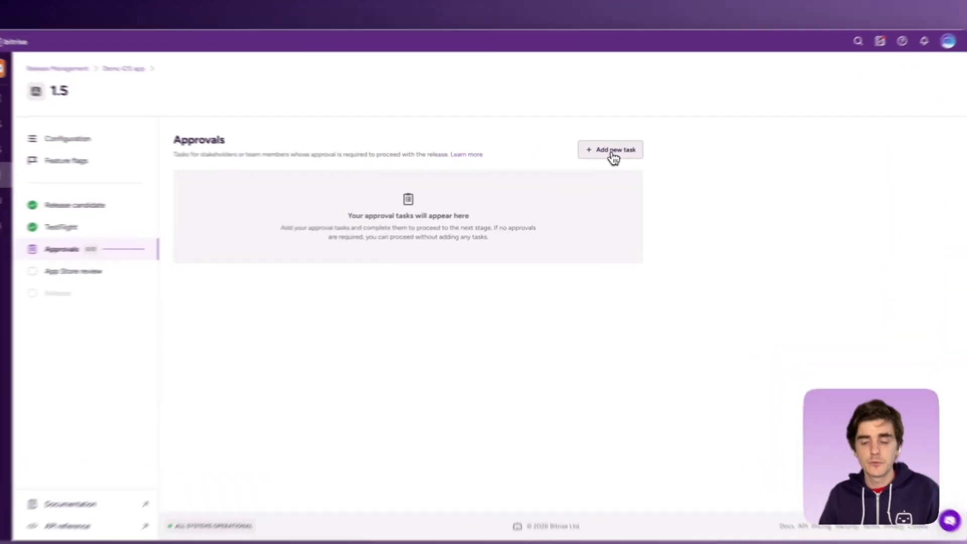
pyautogui.click(604, 158)
pyautogui.click(388, 139)
pyautogui.write('QA check')
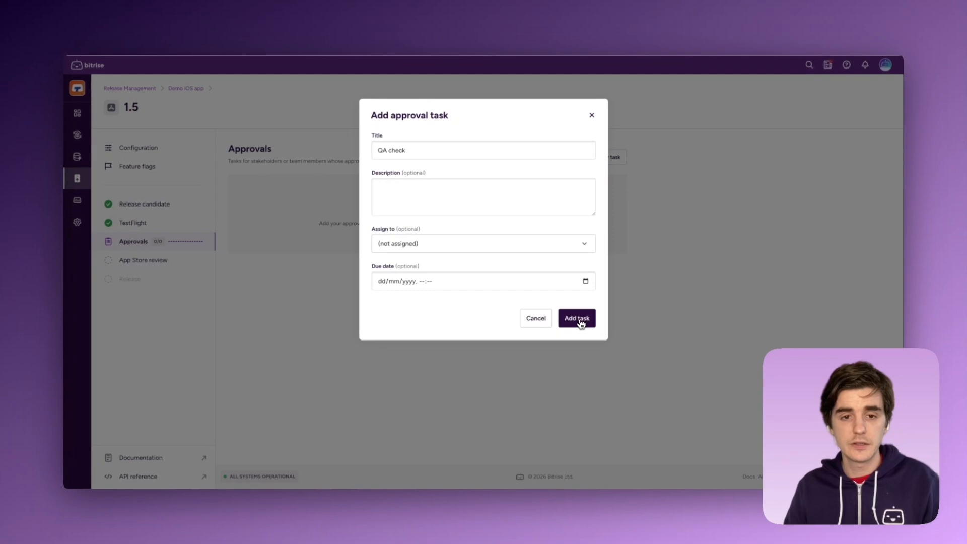
pyautogui.click(593, 355)
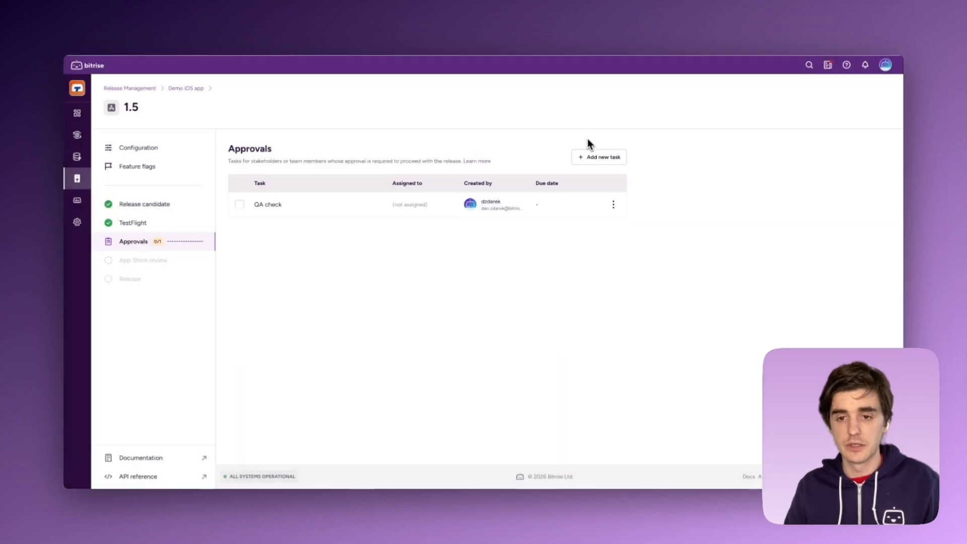
# Add a second approval task titled "Final product check".
pyautogui.click(600, 158)
pyautogui.click(493, 151)
pyautogui.write('Final product check')
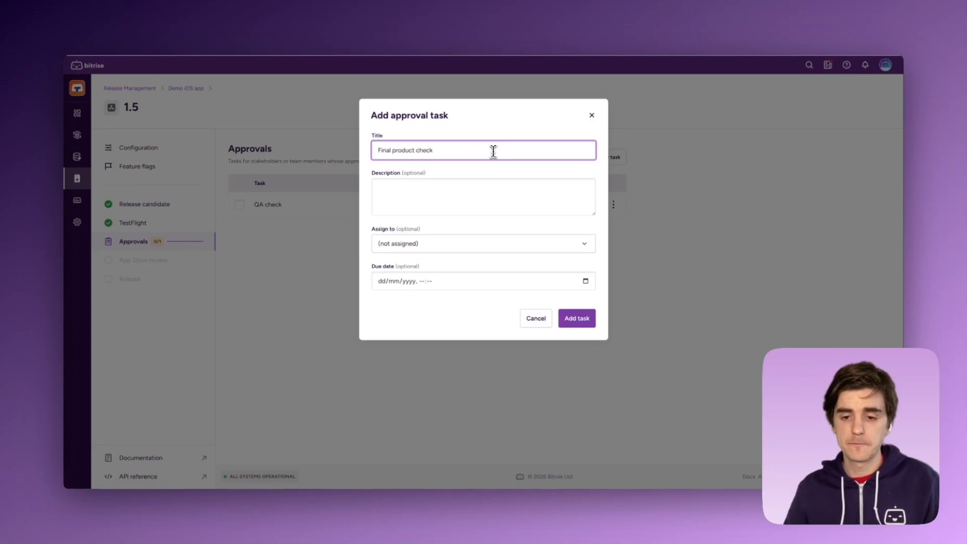
pyautogui.click(578, 318)
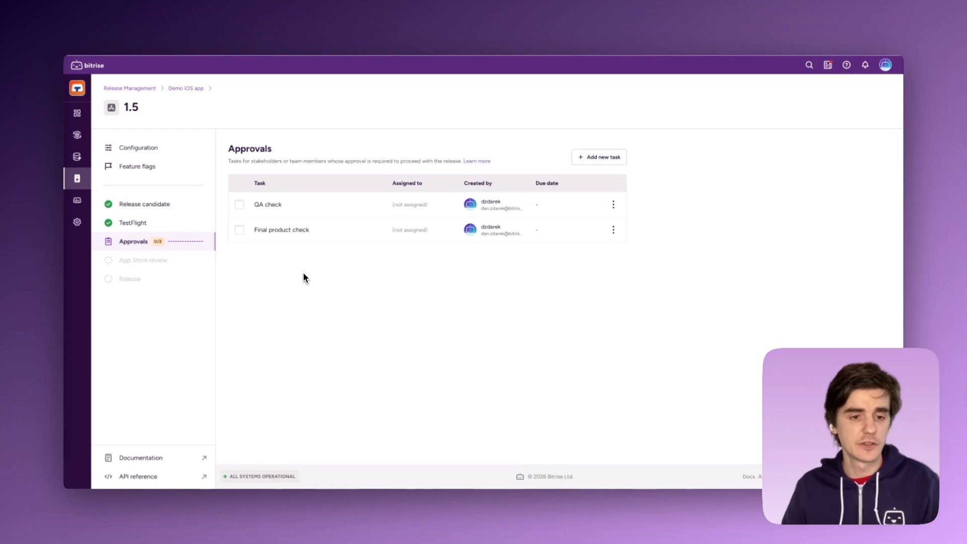
# Mark the QA check and Final product check approval tasks as complete.
pyautogui.moveTo(187, 258)
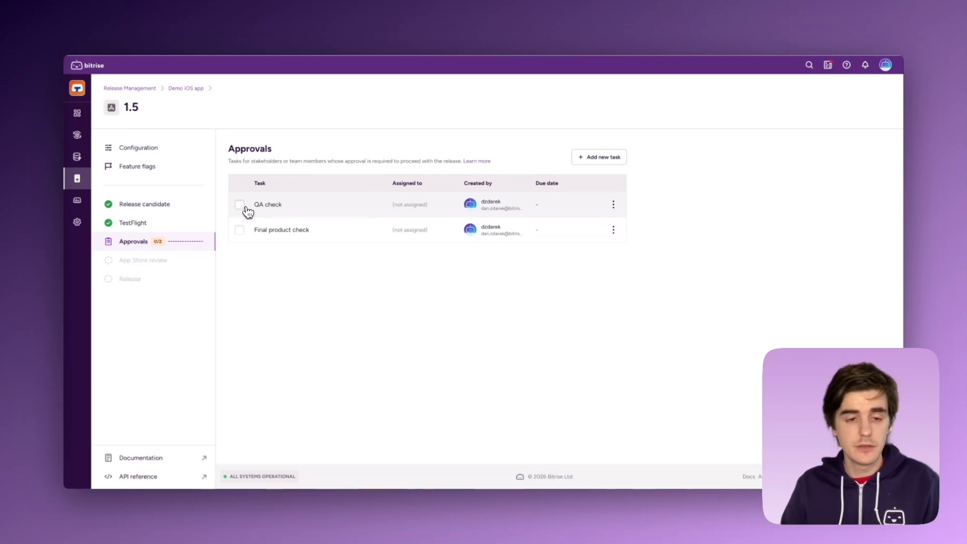
pyautogui.click(245, 208)
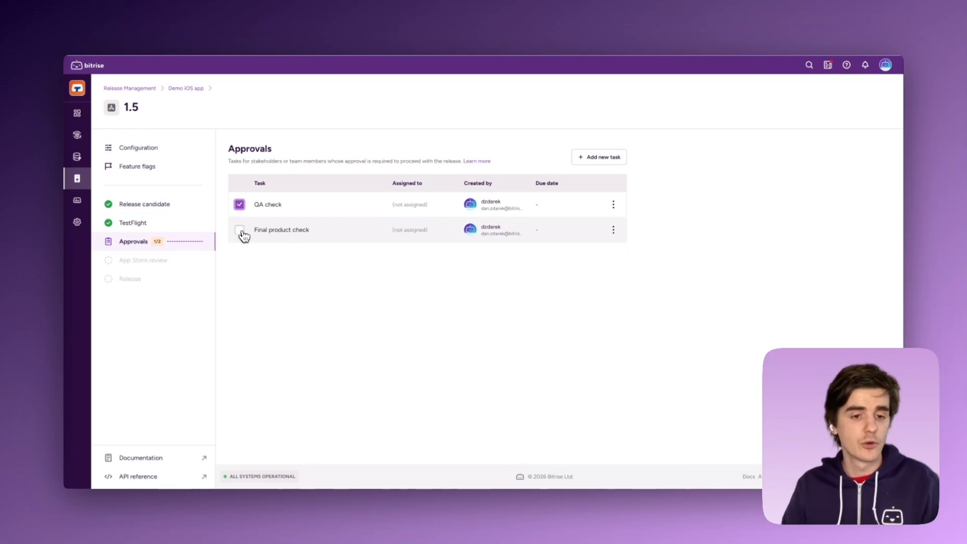
pyautogui.click(242, 234)
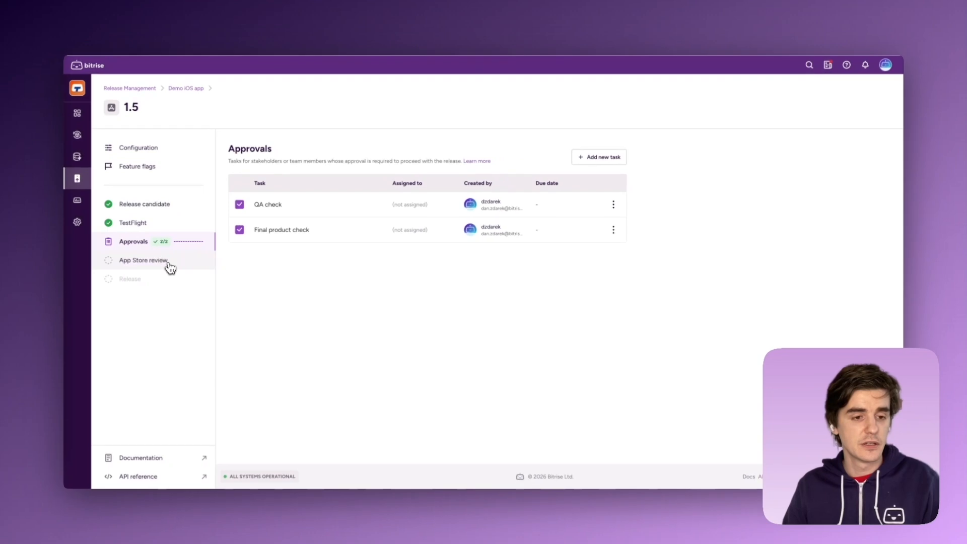
# Open the App Store review stage and create the matching version number in App Store Connect.
pyautogui.click(168, 263)
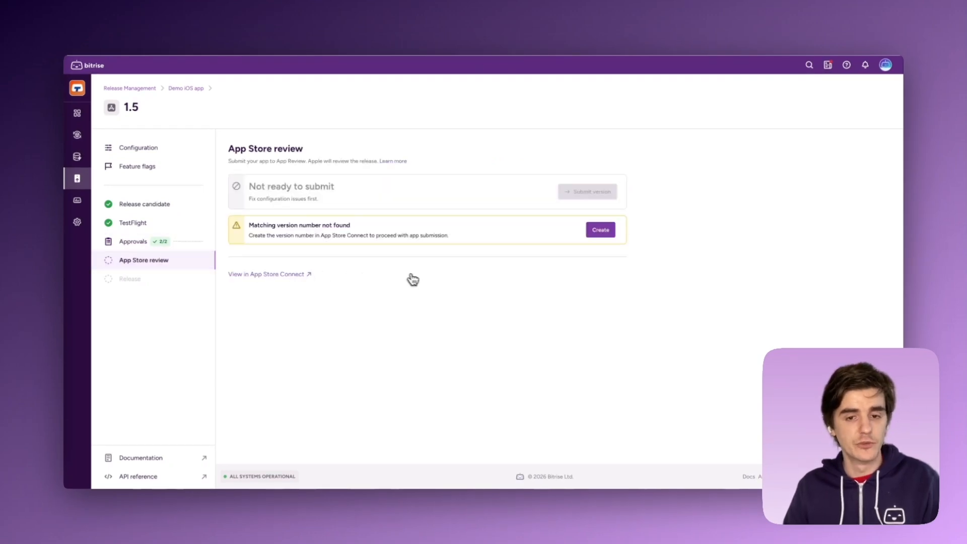
pyautogui.click(604, 231)
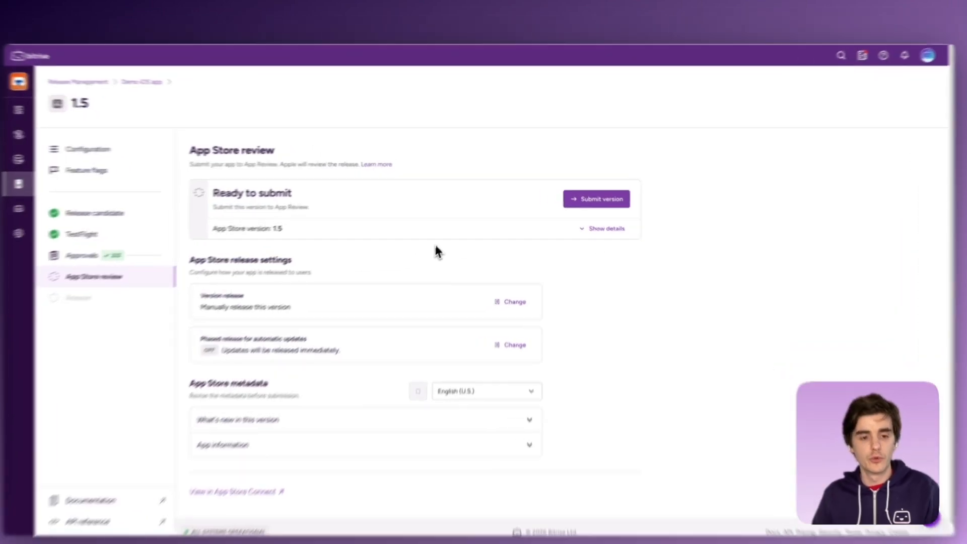
# Review the App Store metadata for version 1.5, covering the What's new in this version and App information sections.
pyautogui.scroll(-1, 508, 236)
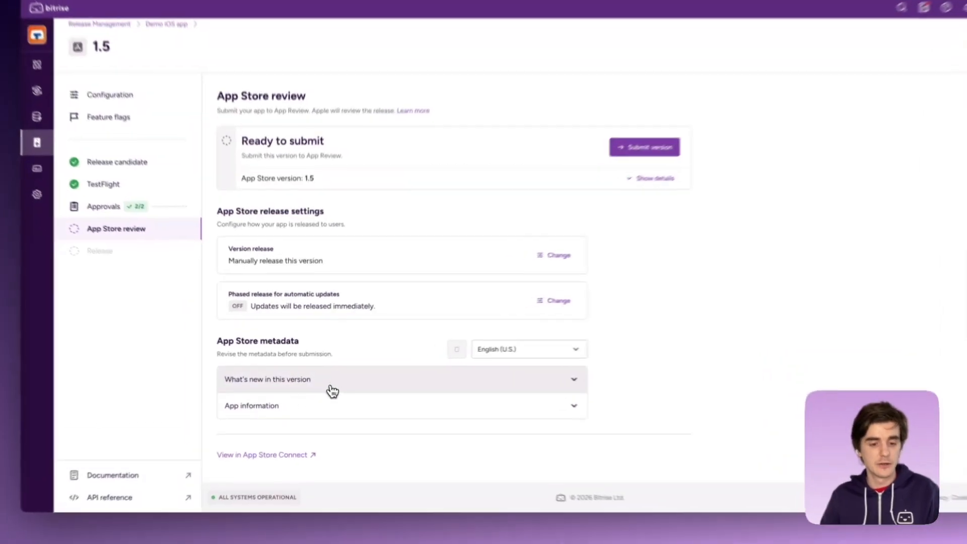
pyautogui.click(332, 378)
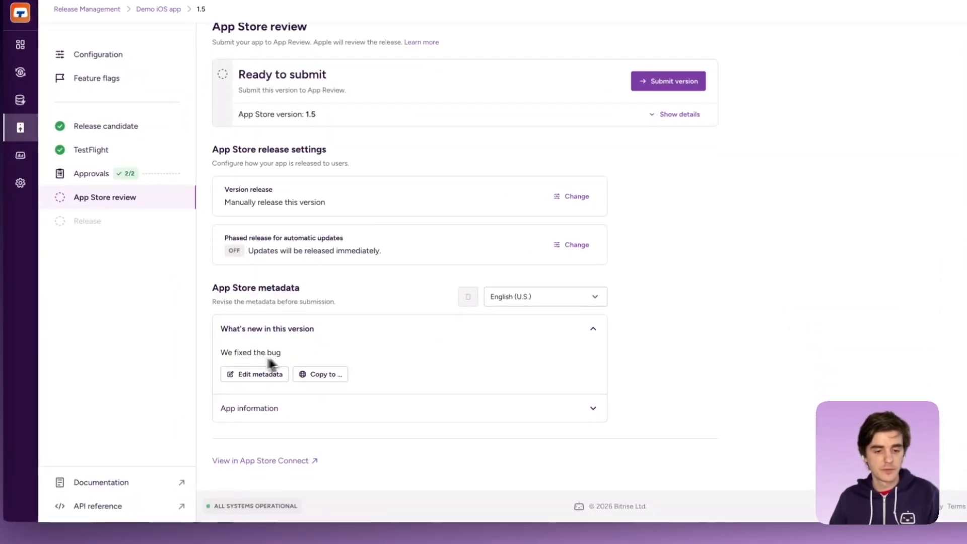
pyautogui.click(315, 420)
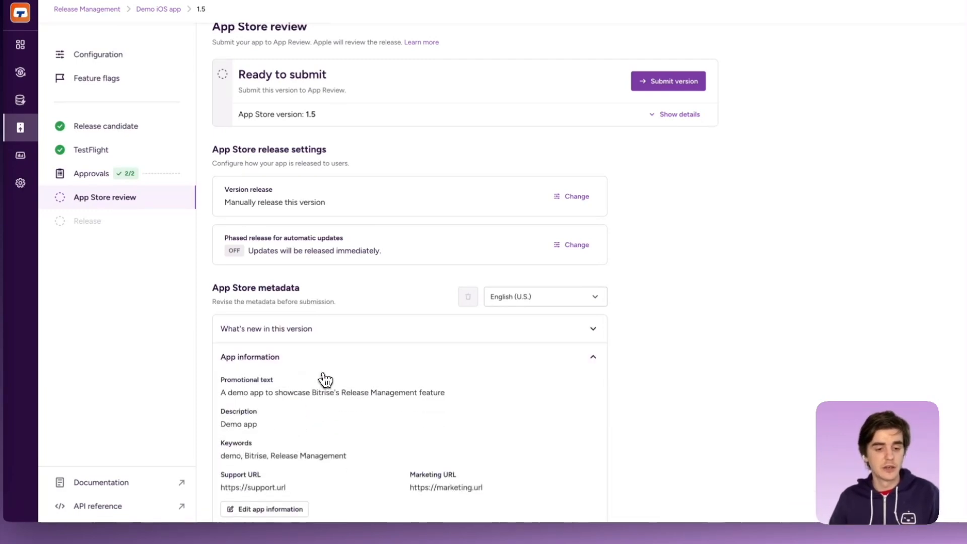
pyautogui.scroll(-1, 302, 379)
pyautogui.scroll(-2, 280, 353)
pyautogui.scroll(1, 599, 261)
pyautogui.click(600, 263)
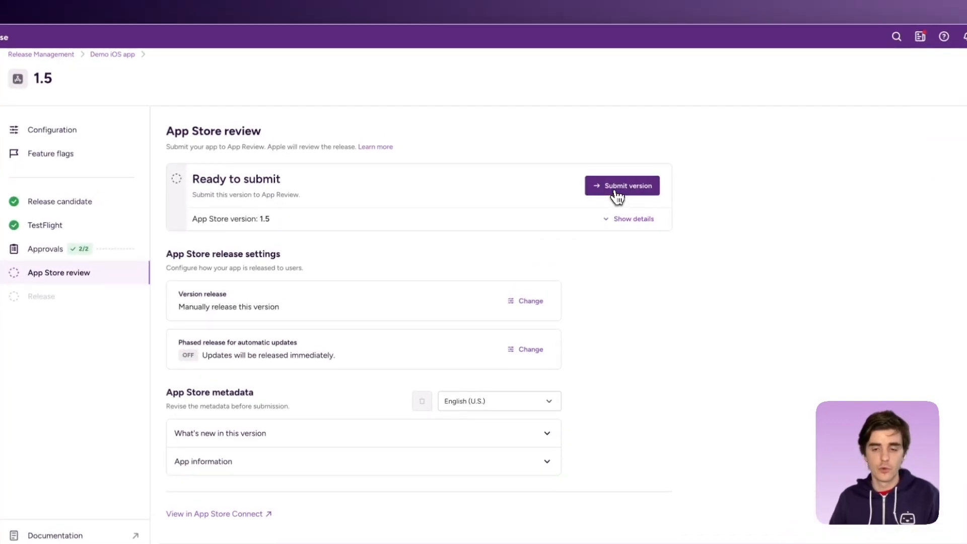
# Submit version 1.5 to App Store review and refresh the review status.
pyautogui.click(616, 195)
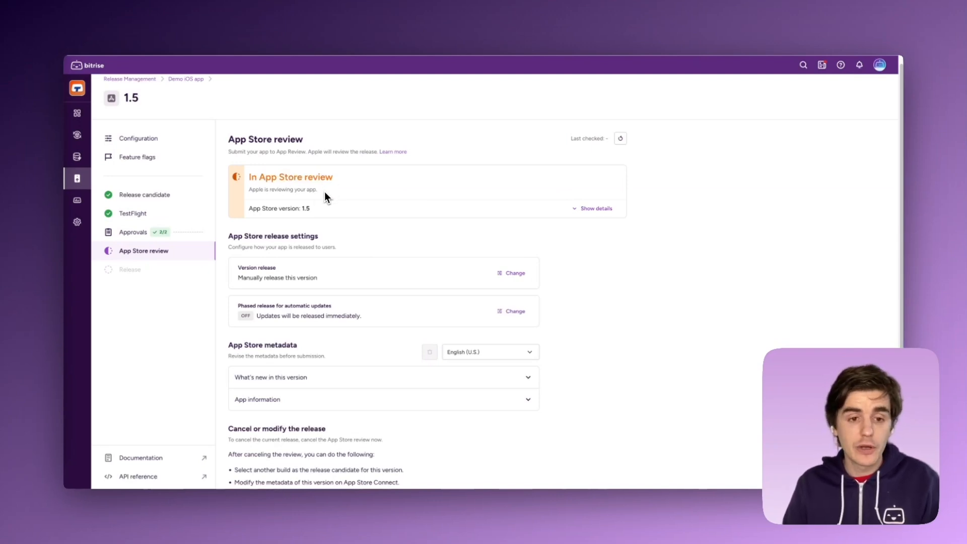
pyautogui.click(621, 143)
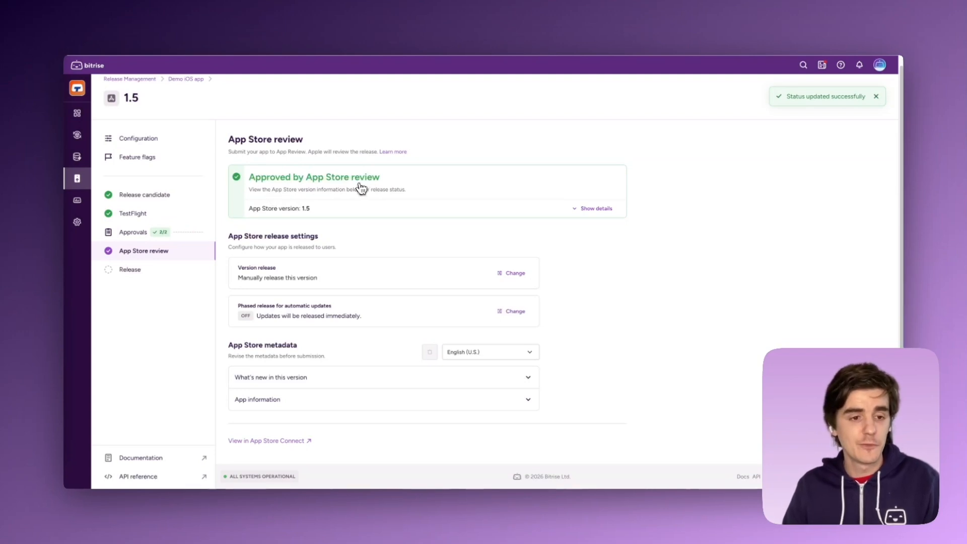
# Open the Release stage and review the version release options without changing them.
pyautogui.click(159, 277)
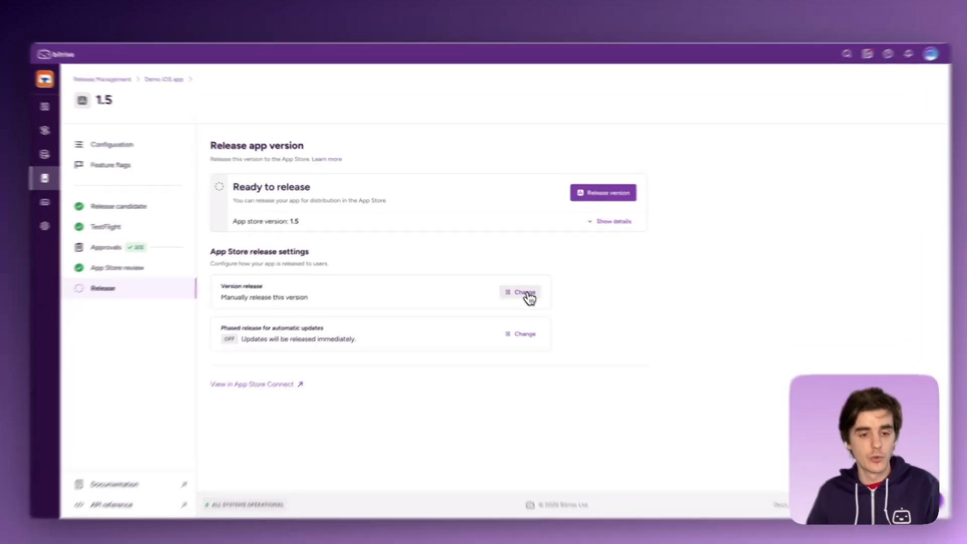
pyautogui.click(518, 285)
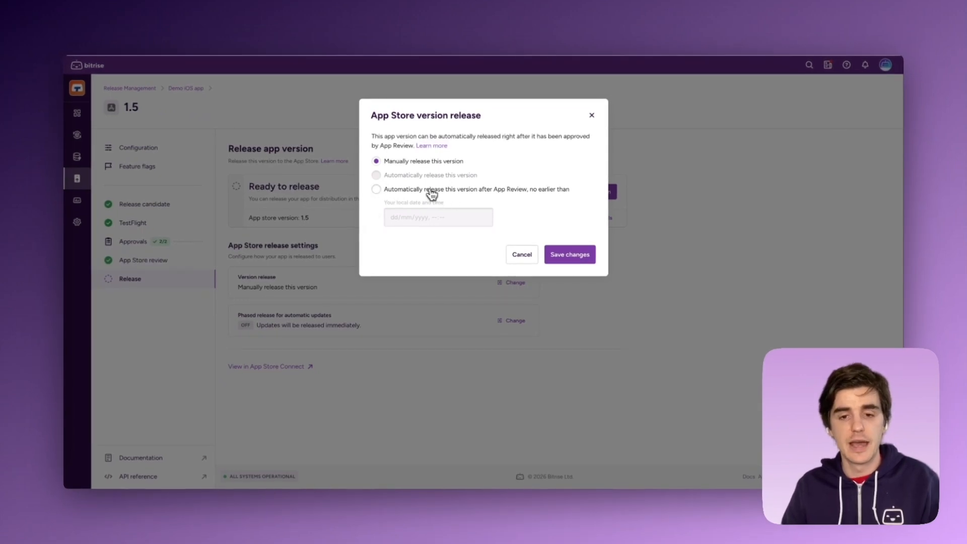
pyautogui.click(592, 115)
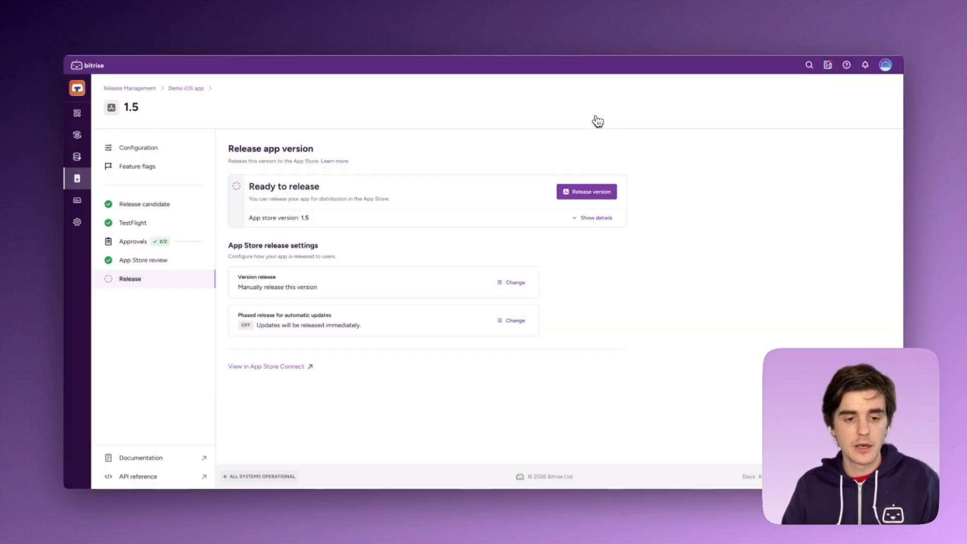
# Try the 7-day phased release option for automatic updates, but save the setting as releasing to all users immediately.
pyautogui.click(515, 324)
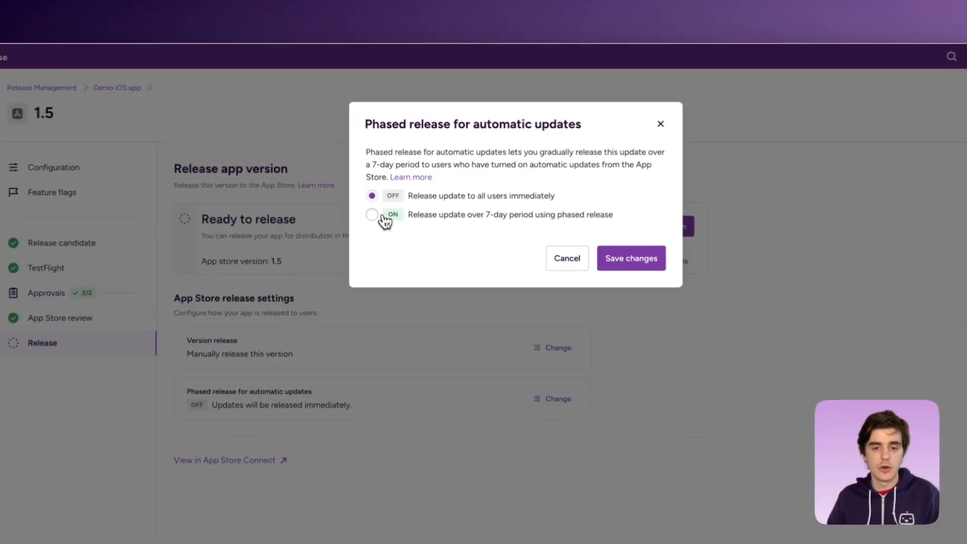
pyautogui.click(376, 182)
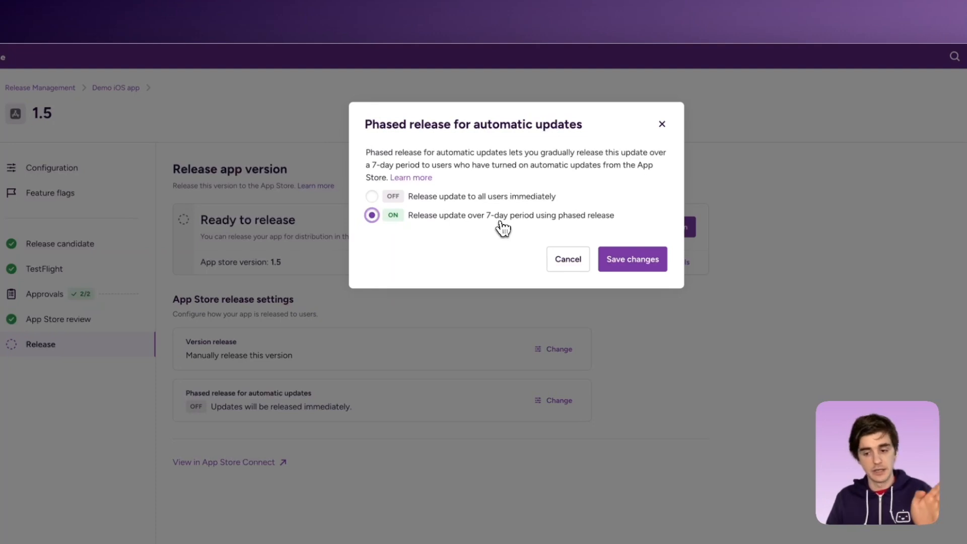
pyautogui.click(371, 196)
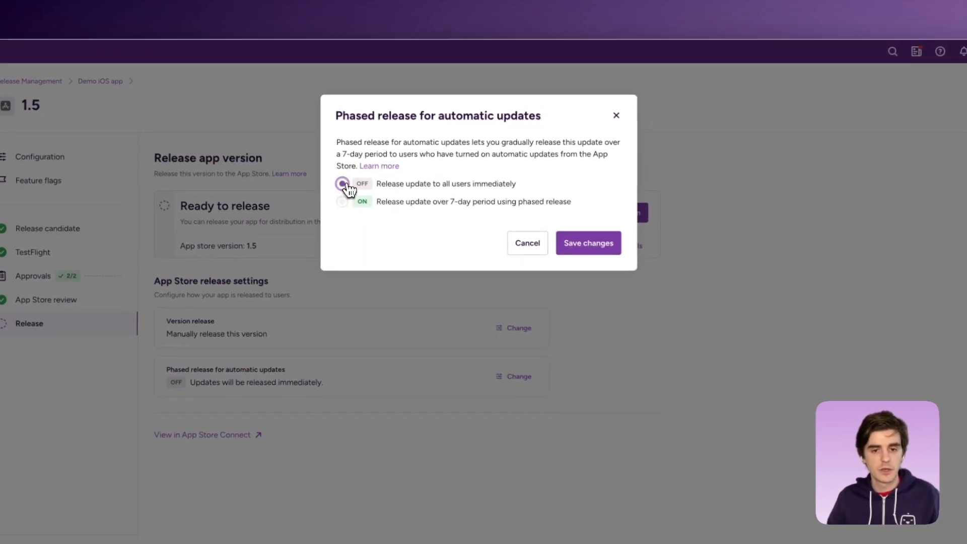
pyautogui.click(597, 247)
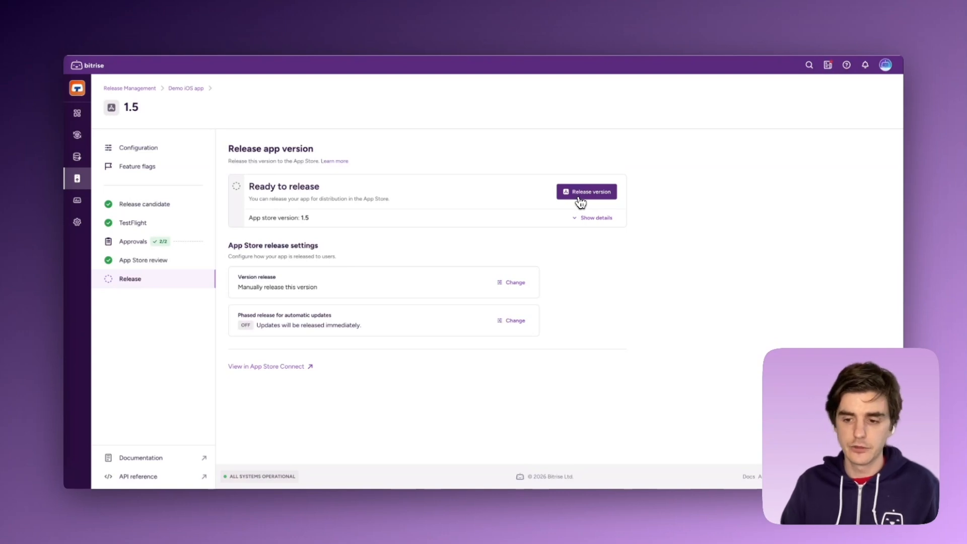
# Release version 1.5 to the App Store and refresh the release status.
pyautogui.click(580, 202)
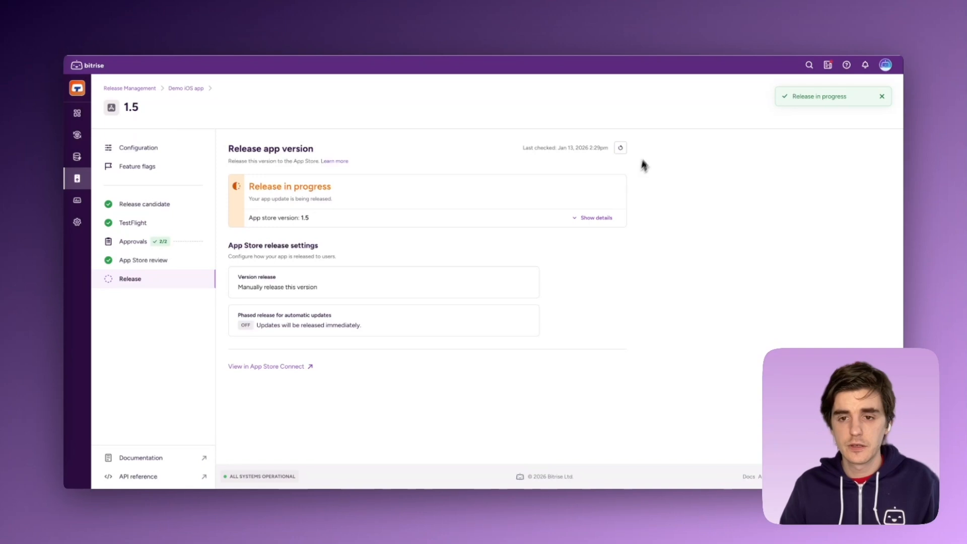
pyautogui.click(626, 153)
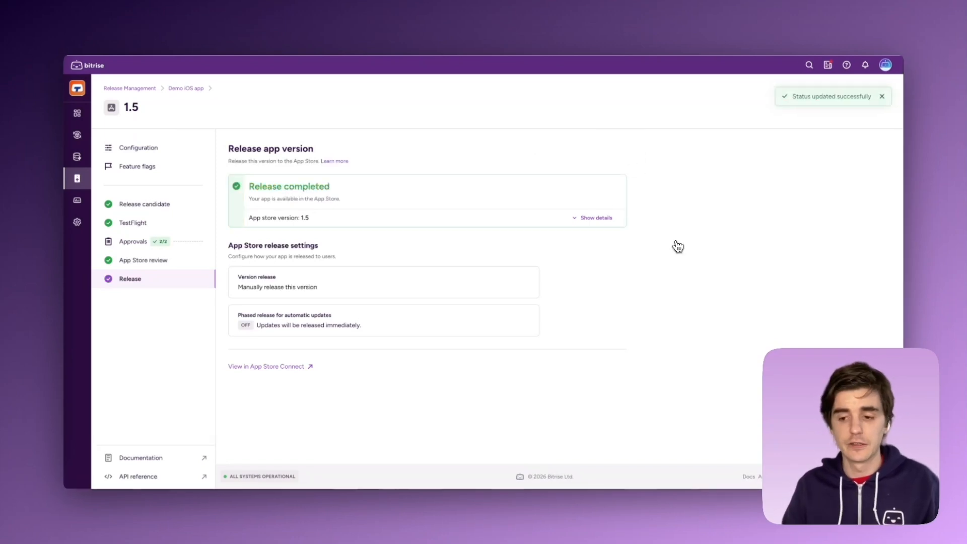